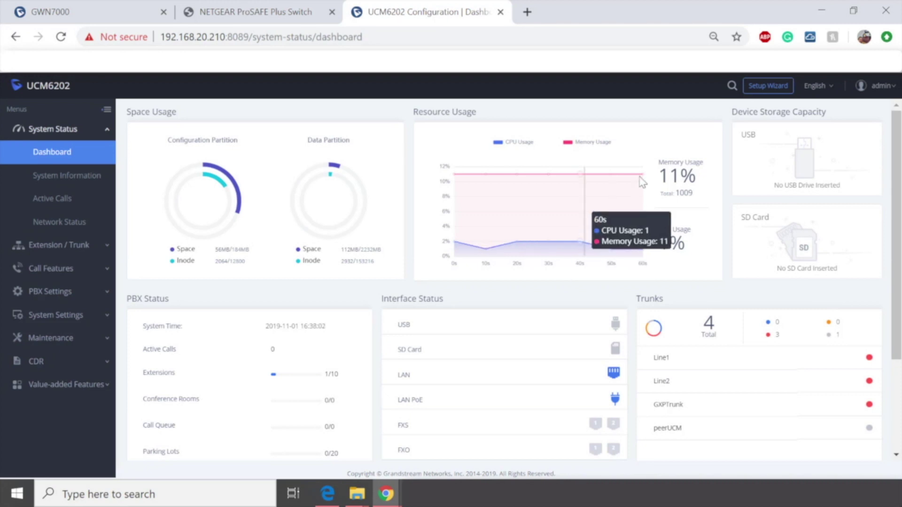
Step: Go to System Settings > Email Settings and set the Type to Client
{"action": "left_click", "coordinate": [71, 321]}
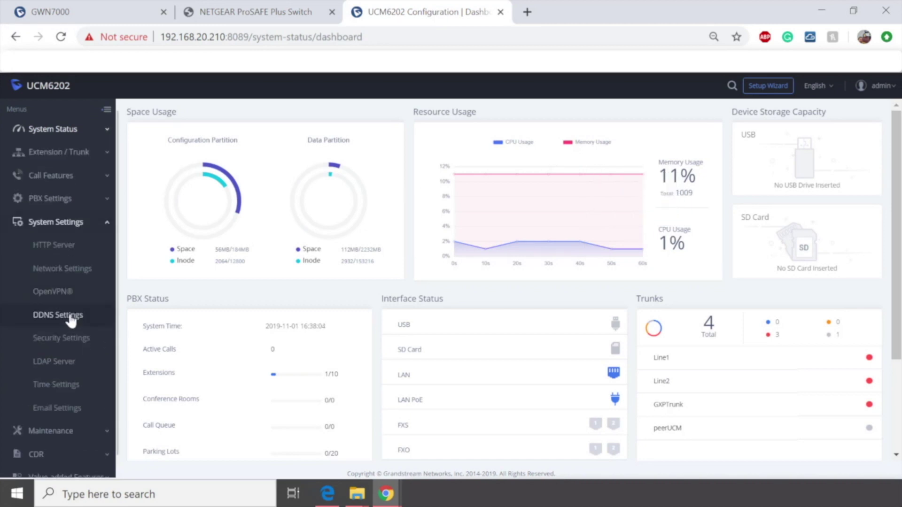
{"action": "left_click", "coordinate": [68, 412]}
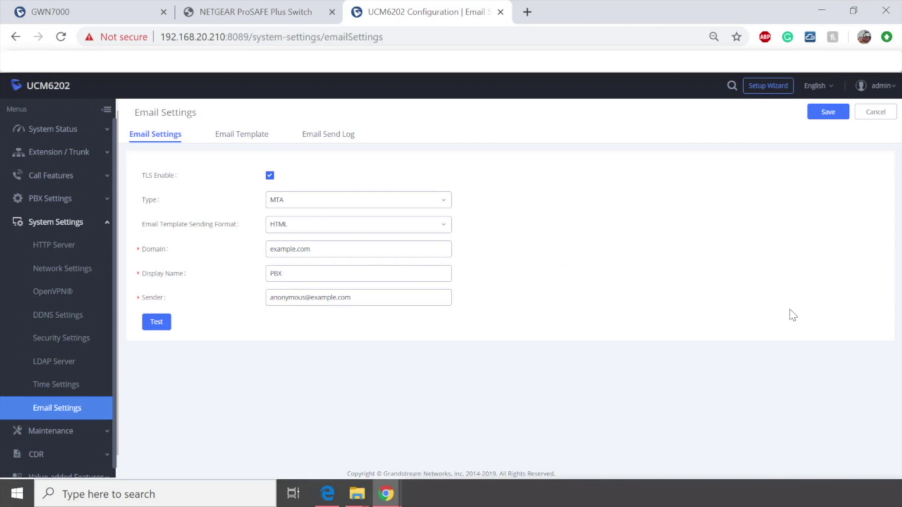
{"action": "left_click", "coordinate": [299, 200]}
{"action": "left_click", "coordinate": [296, 221]}
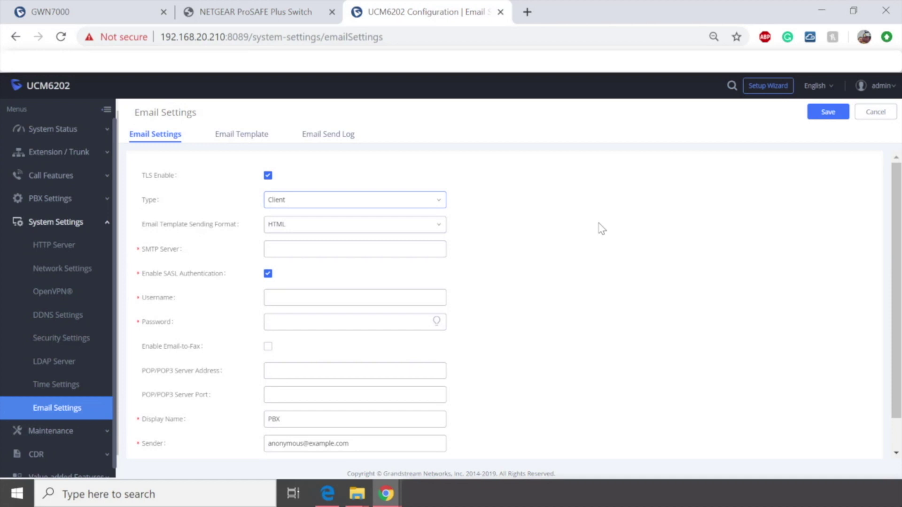
Step: Enter SMTP.gmail.com in the SMTP Server field
{"action": "left_click", "coordinate": [344, 253]}
{"action": "type", "text": "SM"}
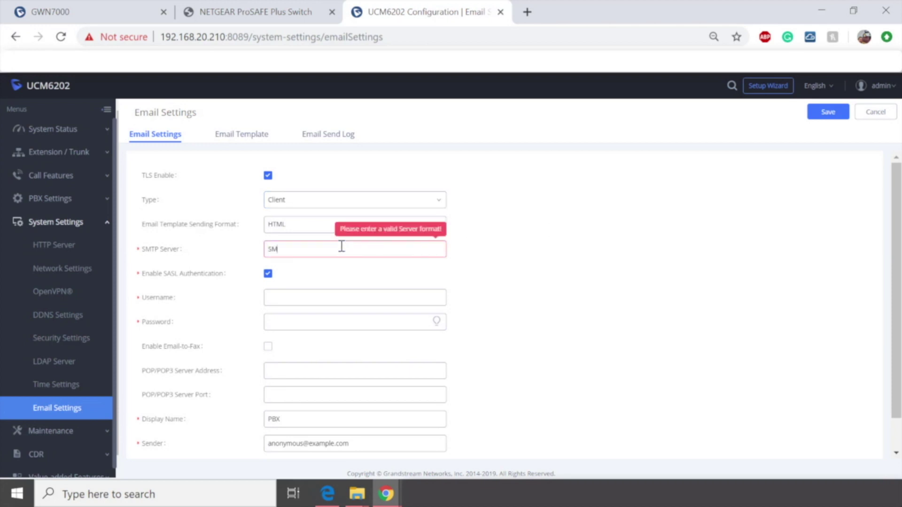
{"action": "type", "text": "TP.gmail"}
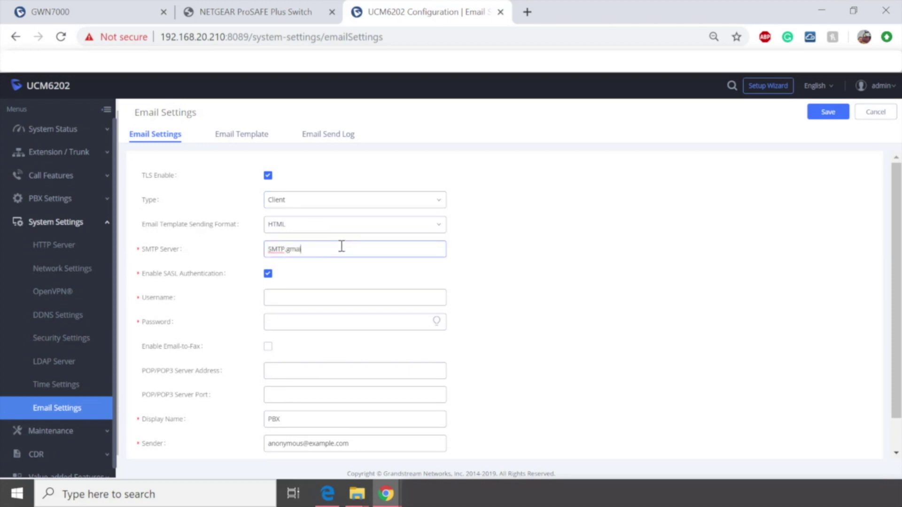
{"action": "type", "text": ".com:"}
Step: Search Google for 'gmail sending email settings' and highlight the TLS port 587
{"action": "left_click", "coordinate": [528, 12]}
{"action": "type", "text": "gmai"}
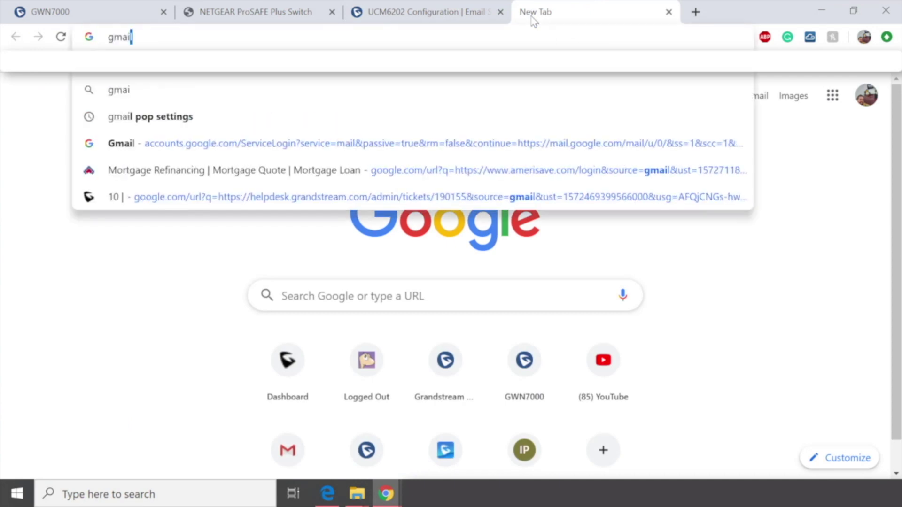
{"action": "type", "text": "l sending em"}
{"action": "key", "text": "BackSpace"}
{"action": "type", "text": "email settings"}
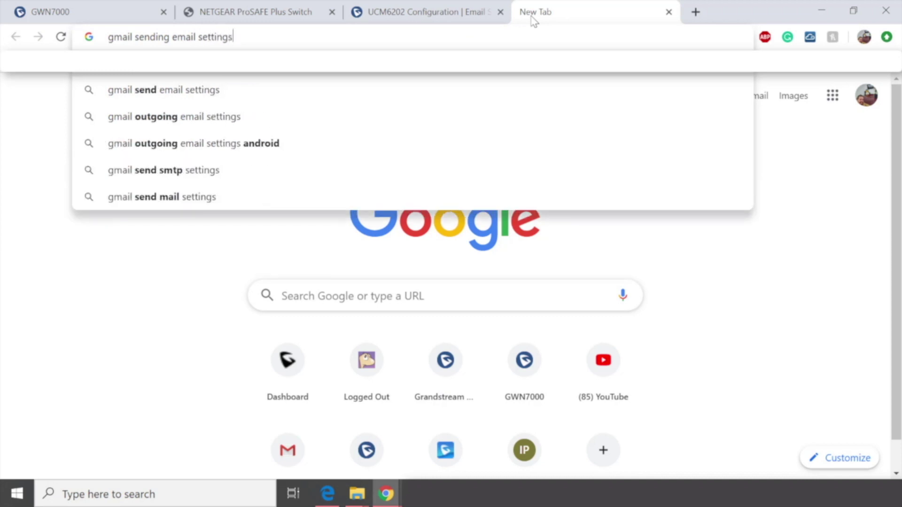
{"action": "key", "text": "Return"}
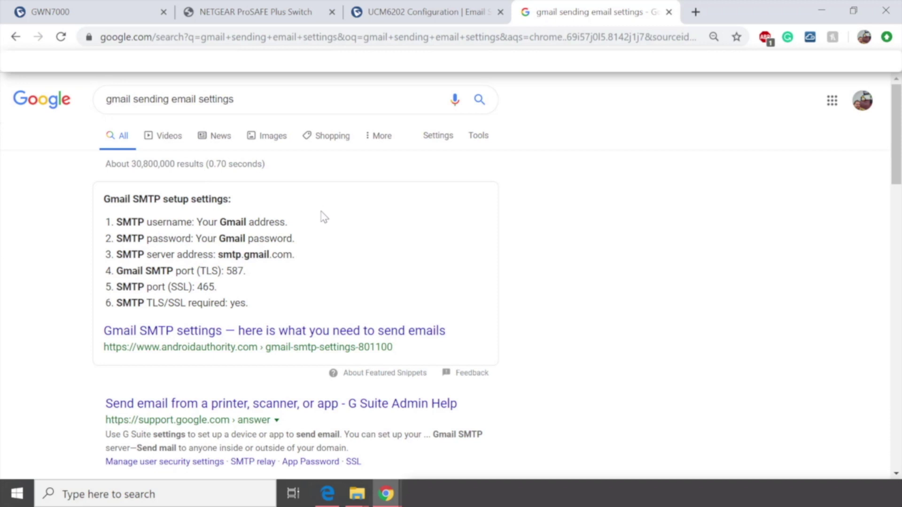
{"action": "left_click_drag", "start_coordinate": [226, 271], "coordinate": [244, 272]}
{"action": "key", "text": "ctrl+c"}
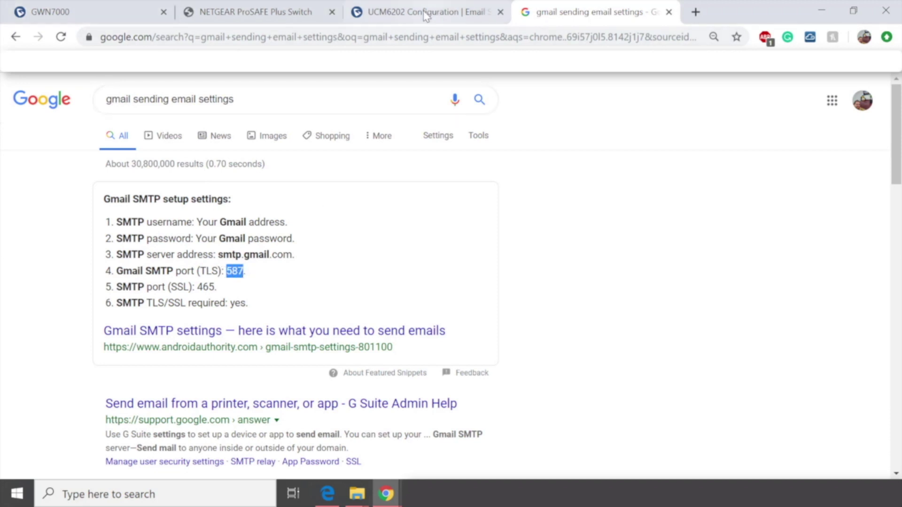
Step: Append port 587 so the SMTP server reads SMTP.gmail.com:587
{"action": "left_click", "coordinate": [425, 13]}
{"action": "left_click", "coordinate": [338, 251]}
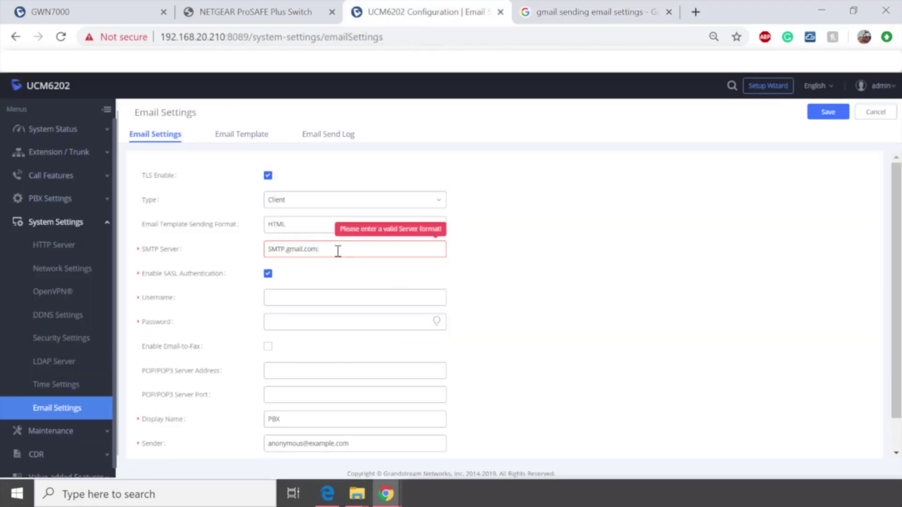
{"action": "type", "text": ":"}
{"action": "key", "text": "ctrl+v"}
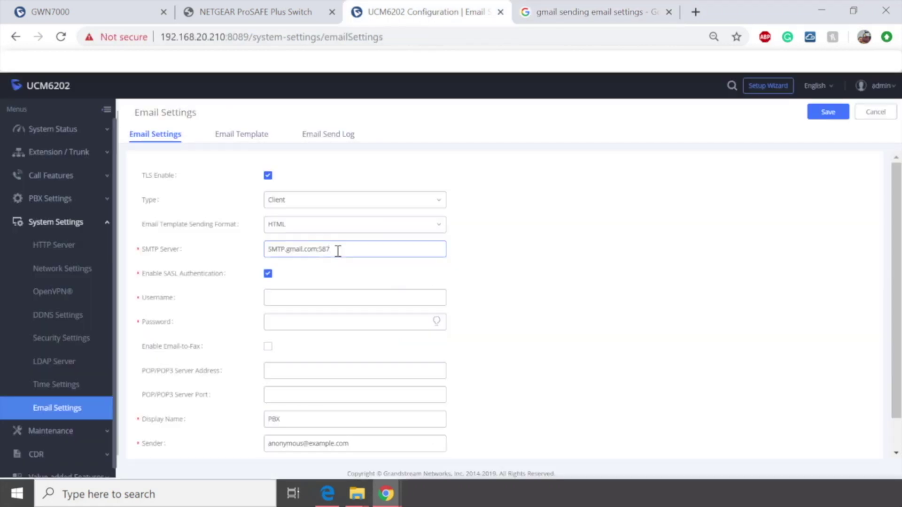
Step: Paste the Gmail account address into the Username field
{"action": "left_click", "coordinate": [341, 298]}
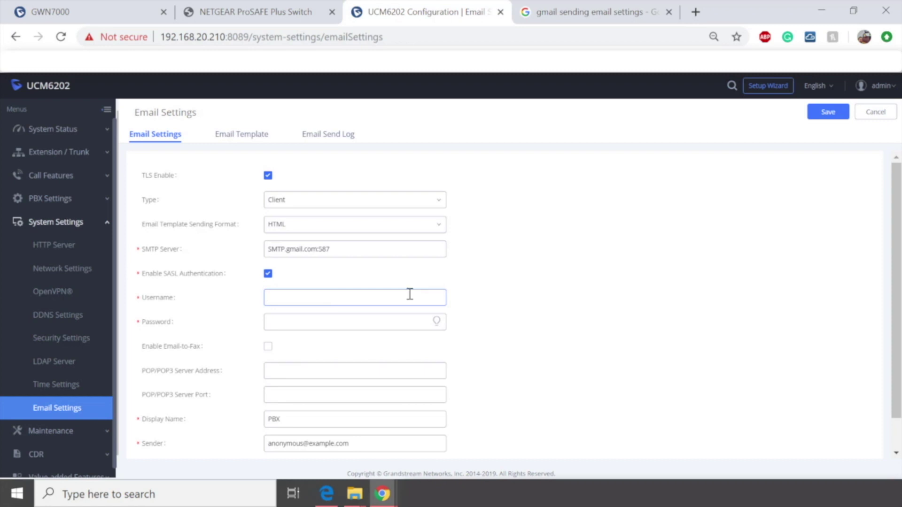
{"action": "key", "text": "ctrl+v"}
{"action": "left_click_drag", "start_coordinate": [383, 297], "coordinate": [256, 308]}
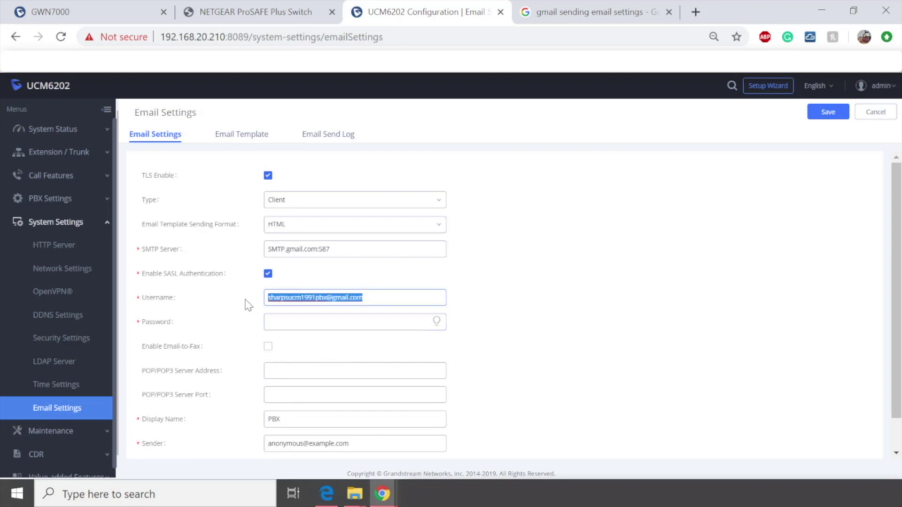
Step: Enter the Gmail account password in the Password field
{"action": "left_click", "coordinate": [313, 321]}
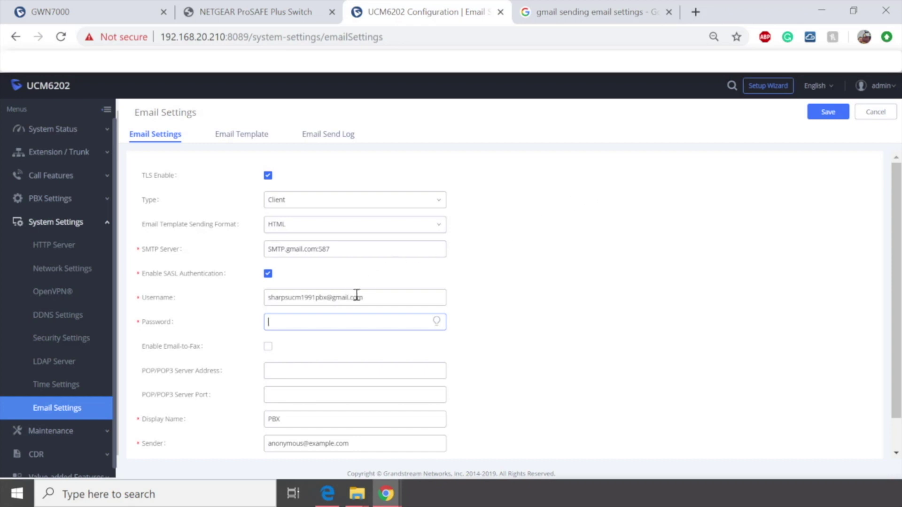
{"action": "left_click_drag", "start_coordinate": [366, 297], "coordinate": [241, 301]}
{"action": "left_click", "coordinate": [313, 321]}
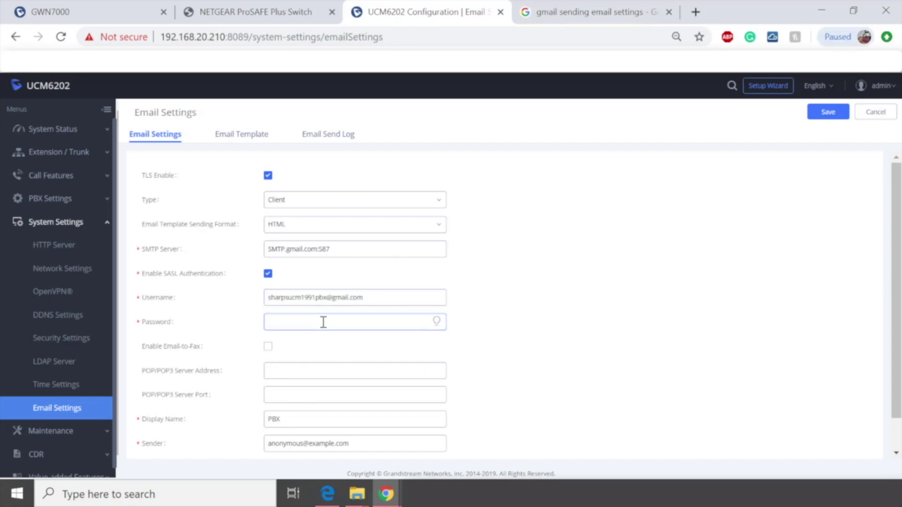
{"action": "type", "text": "***********"}
Step: Enable Email-to-Fax and leave its Blacklist/Whitelist set to Disable
{"action": "left_click", "coordinate": [268, 346]}
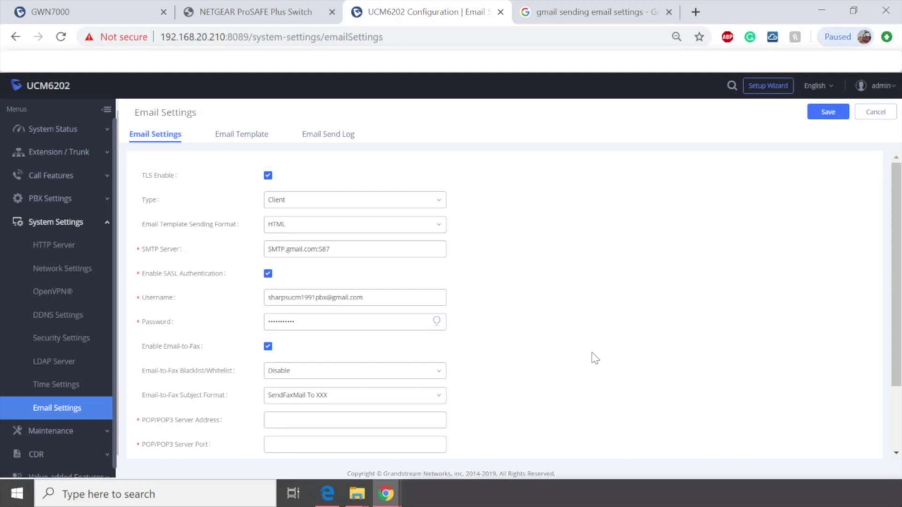
{"action": "left_click", "coordinate": [365, 374]}
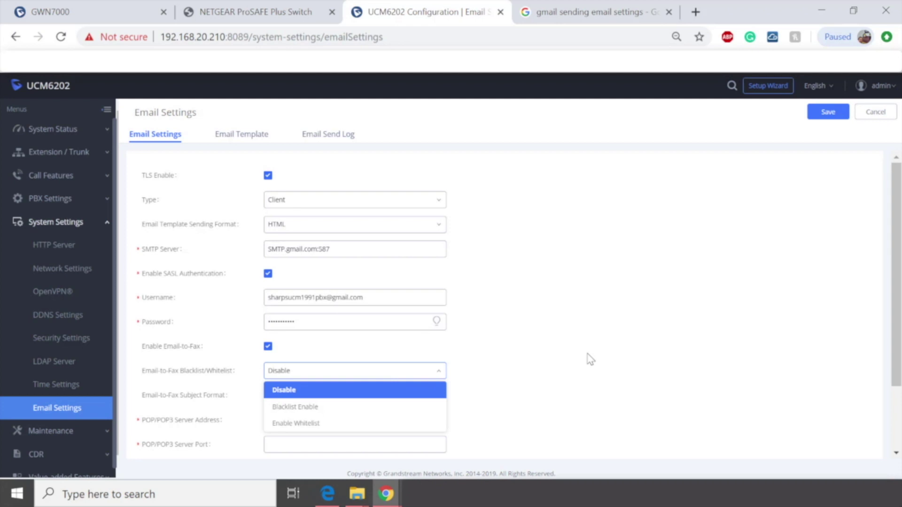
{"action": "left_click", "coordinate": [600, 296]}
{"action": "scroll", "coordinate": [599, 293], "scroll_direction": "down", "scroll_amount": 3}
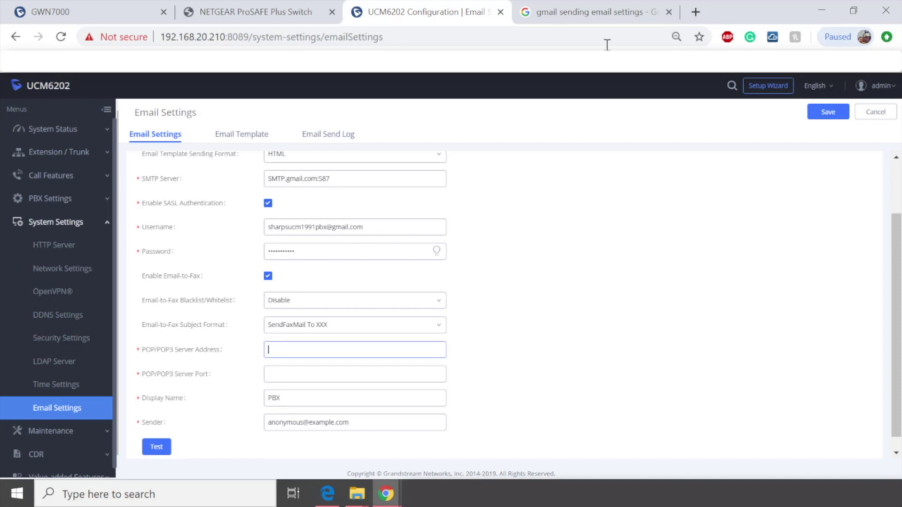
Step: Change the Google query to 'gmail pop/pop3 settings' to find pop.gmail.com, port 995
{"action": "left_click", "coordinate": [590, 14]}
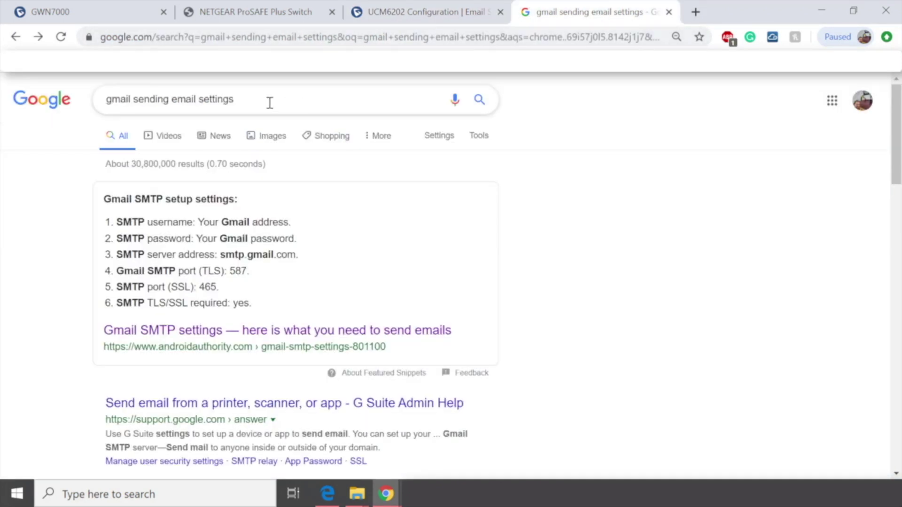
{"action": "left_click_drag", "start_coordinate": [238, 99], "coordinate": [135, 103]}
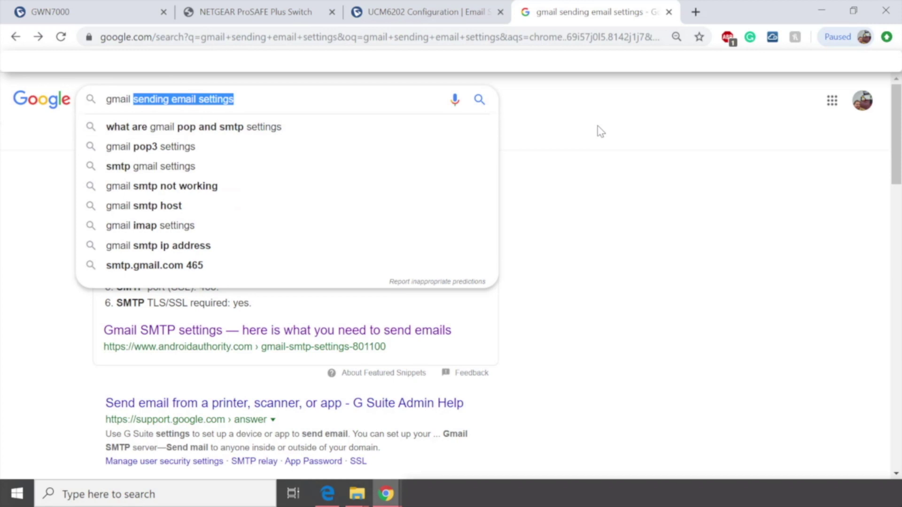
{"action": "key", "text": "BackSpace"}
{"action": "type", "text": "pop"}
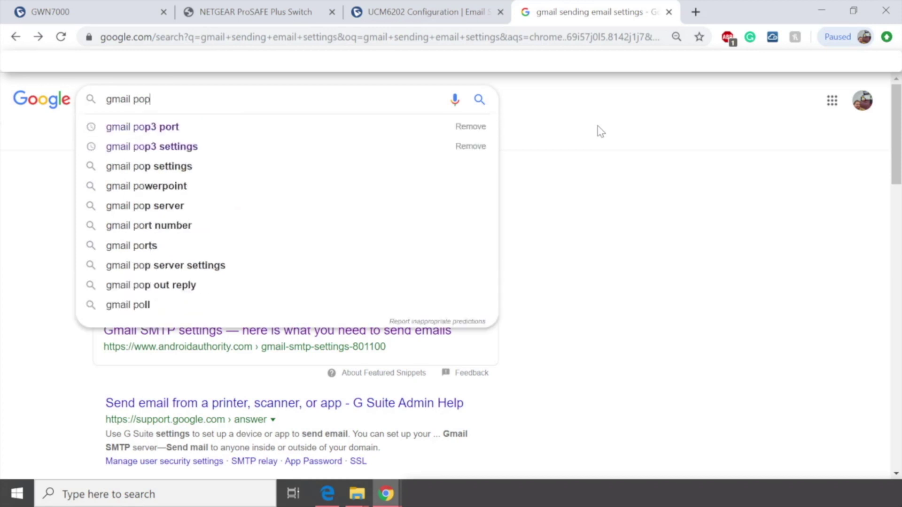
{"action": "type", "text": "/pop"}
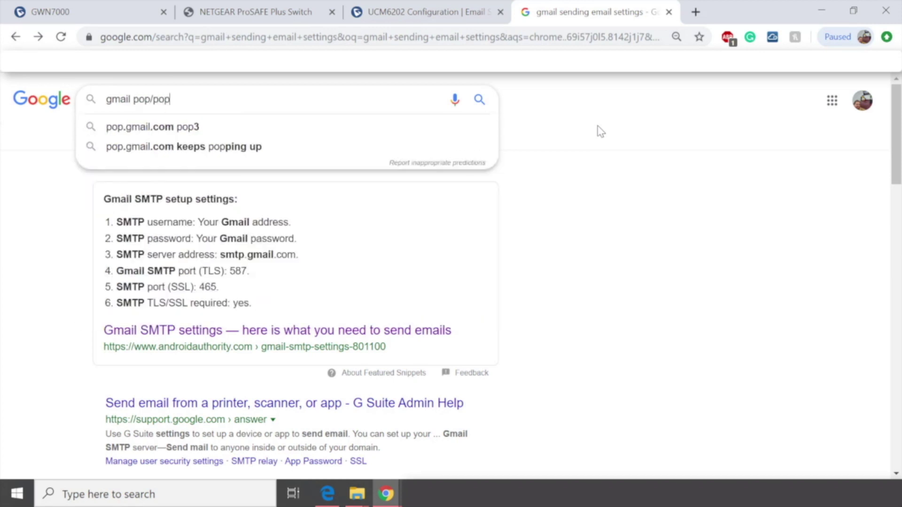
{"action": "type", "text": "3 setting"}
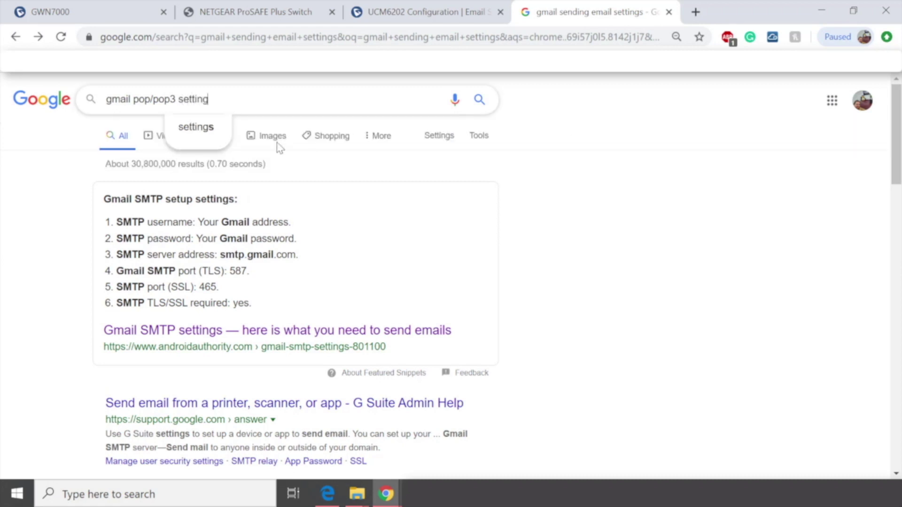
{"action": "left_click", "coordinate": [198, 127]}
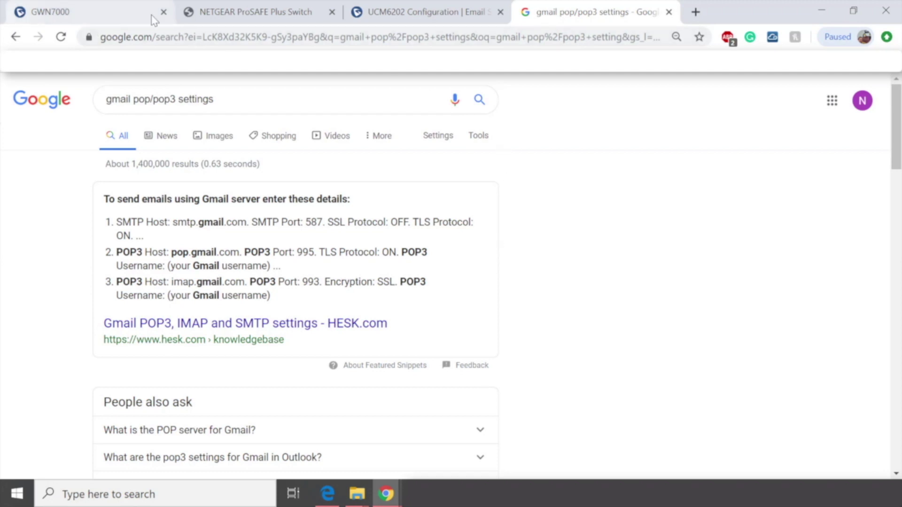
Step: Enter pop.gmail.com as the POP/POP3 server address and 995 as its port
{"action": "left_click", "coordinate": [356, 12]}
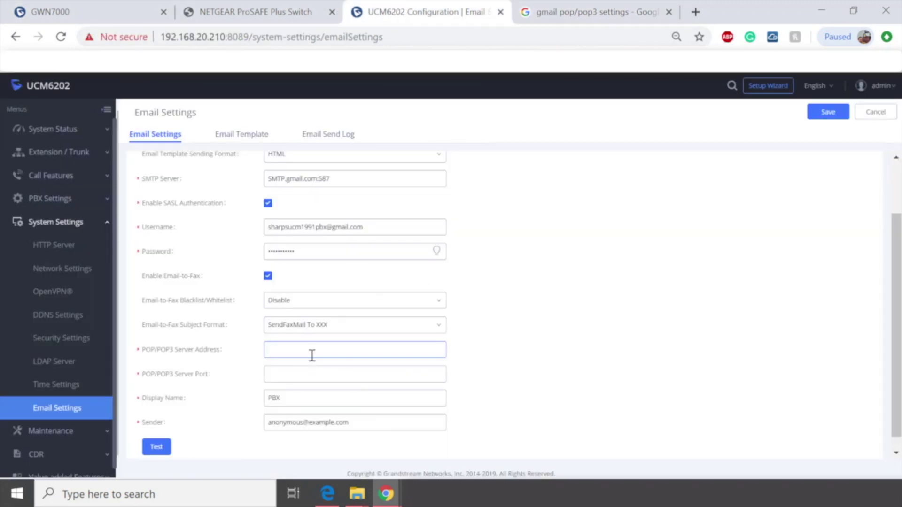
{"action": "type", "text": "po"}
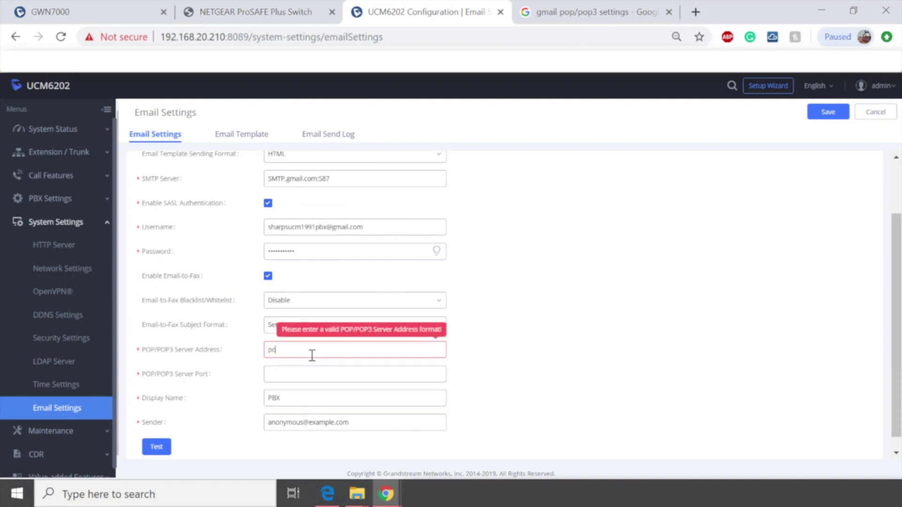
{"action": "type", "text": "p.gmail.com:995"}
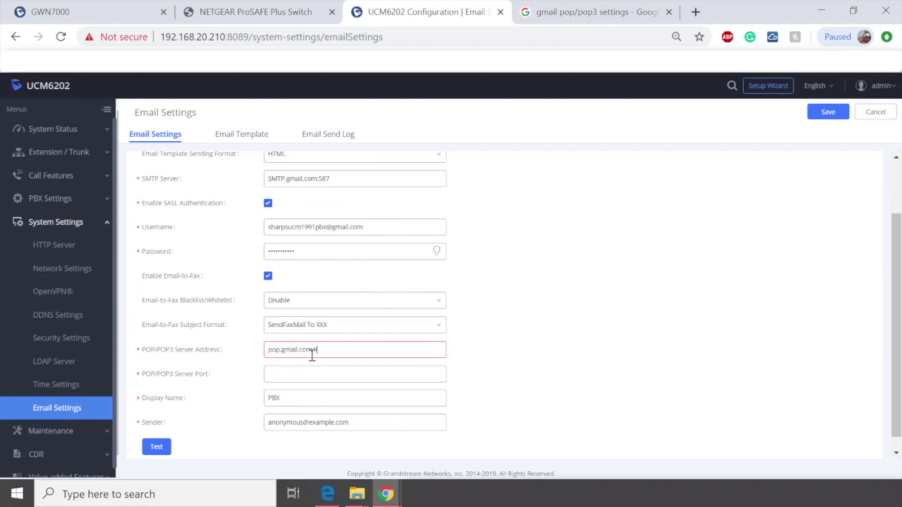
{"action": "key", "text": "BackSpace"}
{"action": "key", "text": "BackSpace"}
{"action": "key", "text": "BackSpace"}
{"action": "key", "text": "BackSpace"}
{"action": "left_click", "coordinate": [310, 372]}
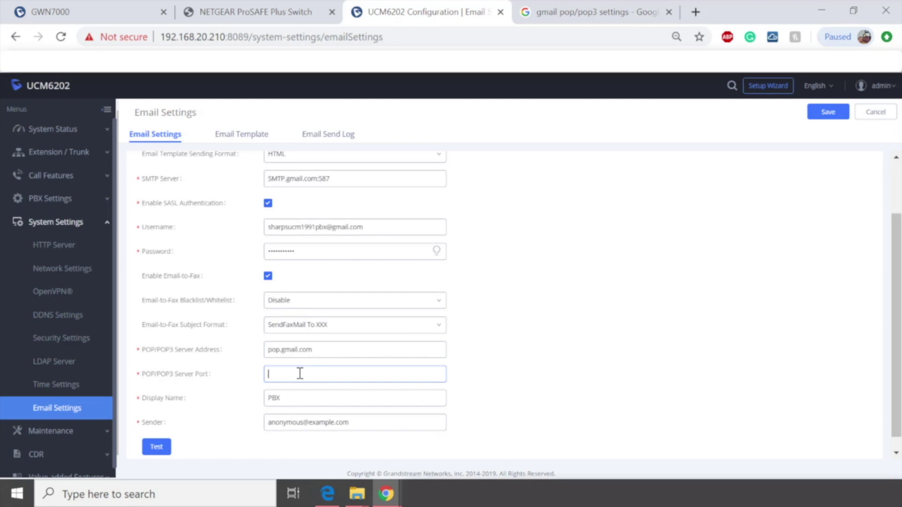
{"action": "type", "text": "995"}
{"action": "left_click_drag", "start_coordinate": [365, 423], "coordinate": [258, 429]}
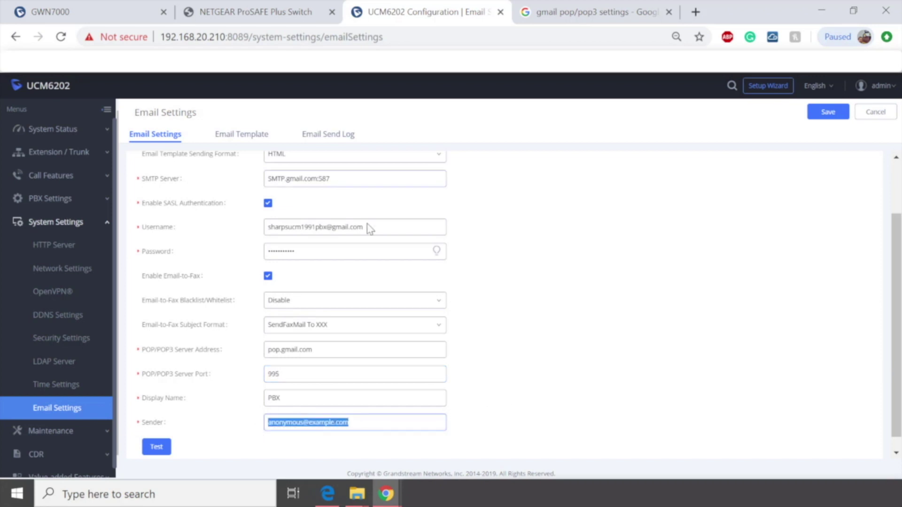
Step: Copy the Username's Gmail address into Sender, then save and apply the settings
{"action": "left_click_drag", "start_coordinate": [389, 228], "coordinate": [176, 235]}
{"action": "key", "text": "ctrl+c"}
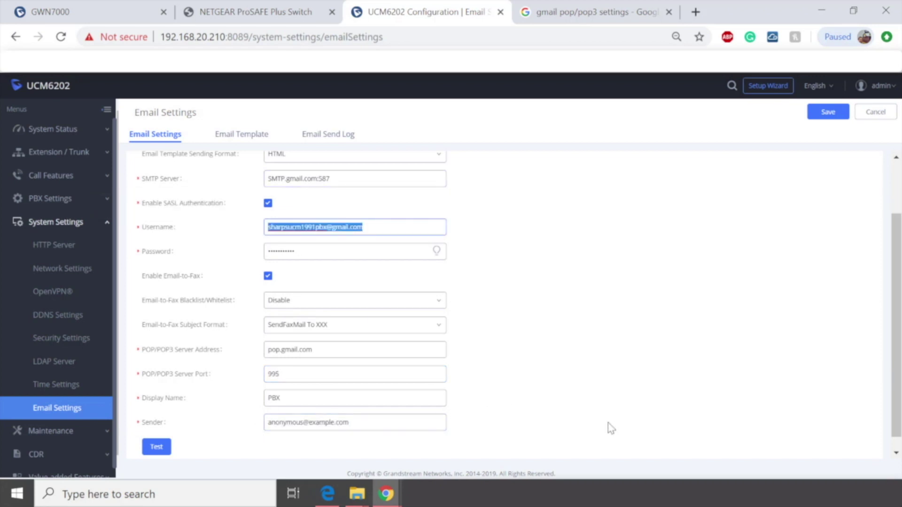
{"action": "left_click_drag", "start_coordinate": [365, 418], "coordinate": [135, 409]}
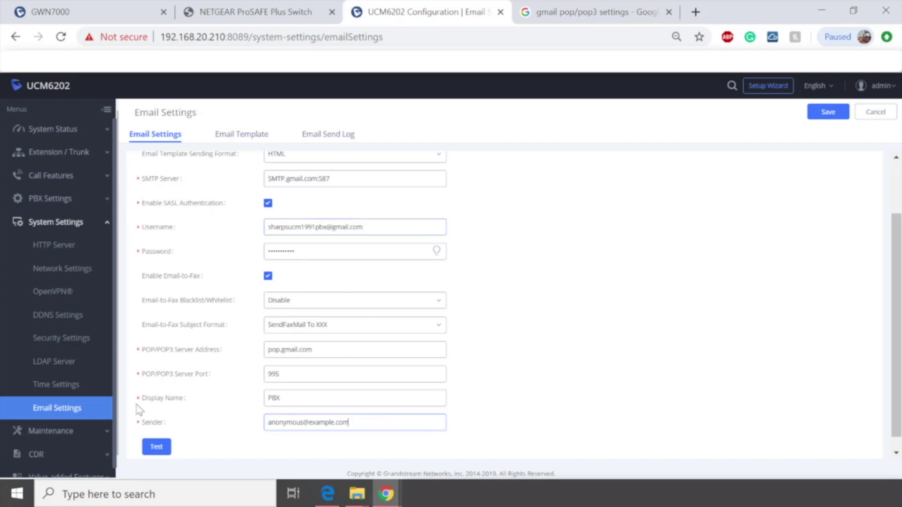
{"action": "key", "text": "ctrl+v"}
{"action": "left_click", "coordinate": [828, 112]}
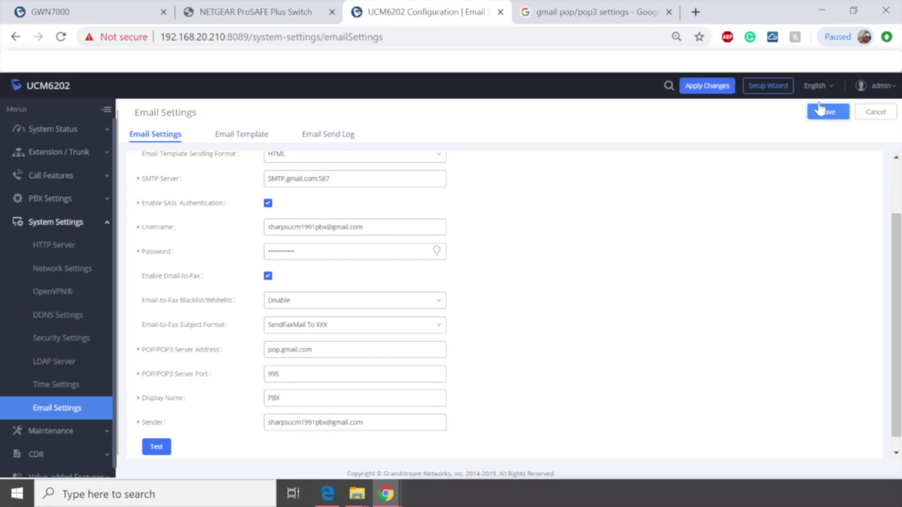
{"action": "left_click", "coordinate": [706, 90]}
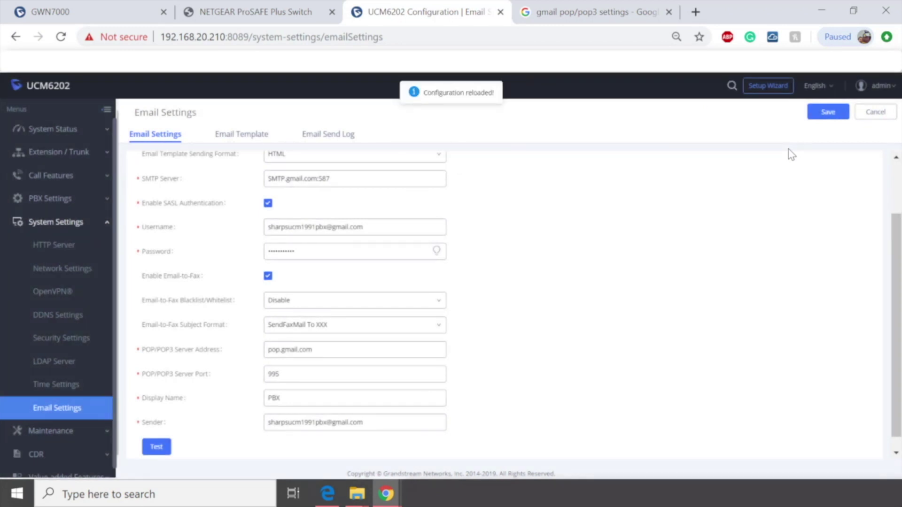
Step: Send a test email to a Gmail recipient address from the Test dialog
{"action": "scroll", "coordinate": [261, 336], "scroll_direction": "down", "scroll_amount": 1}
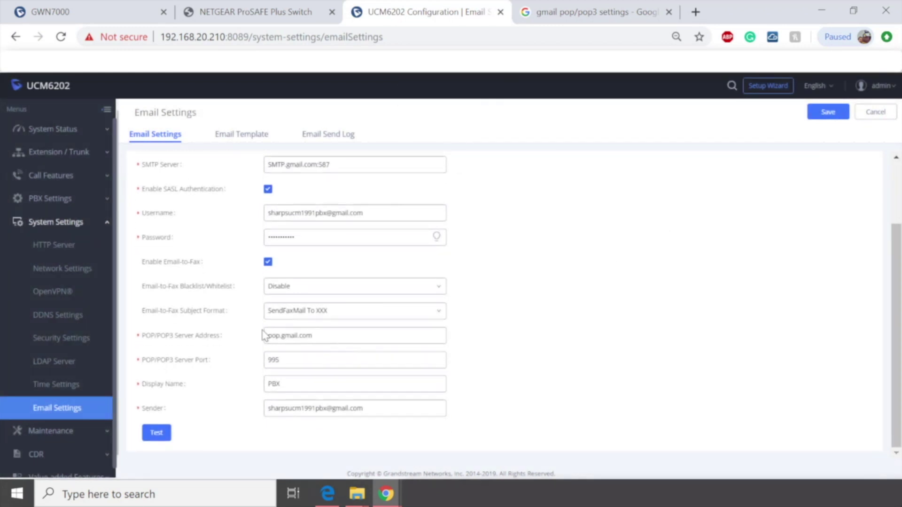
{"action": "left_click", "coordinate": [157, 433]}
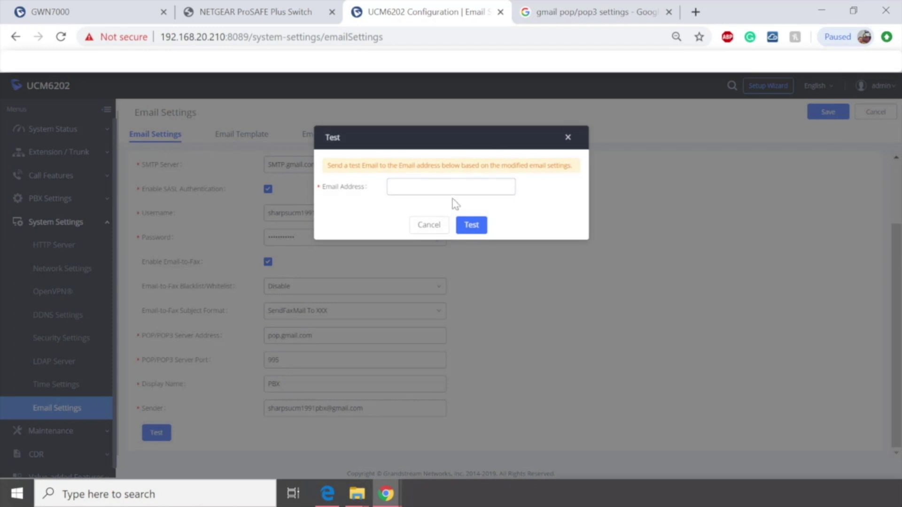
{"action": "left_click", "coordinate": [452, 186]}
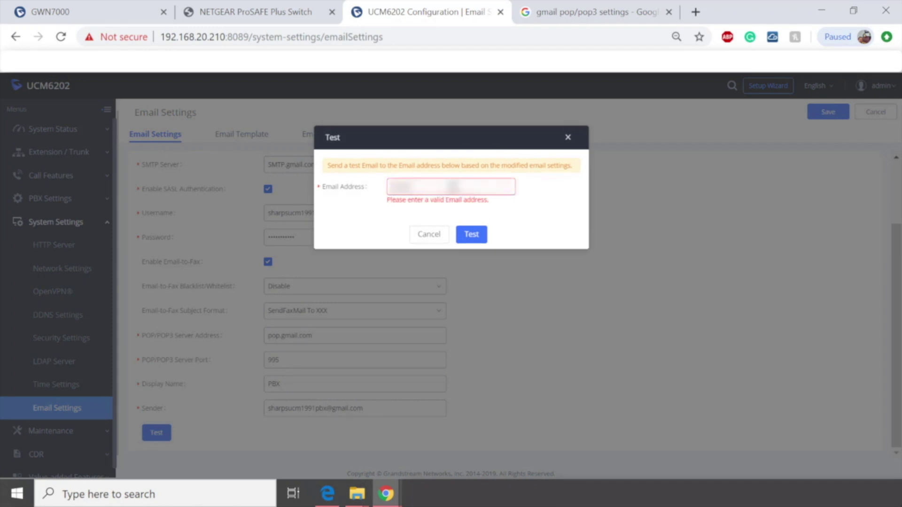
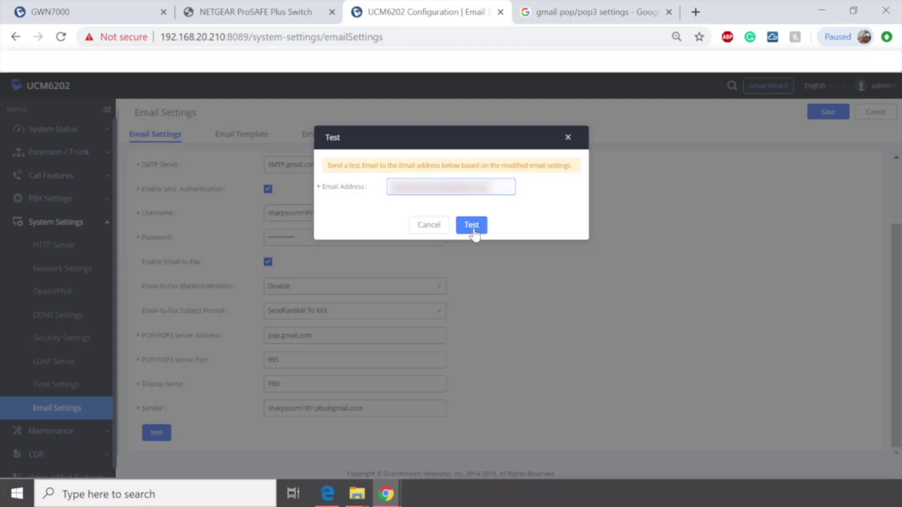
{"action": "left_click", "coordinate": [472, 227]}
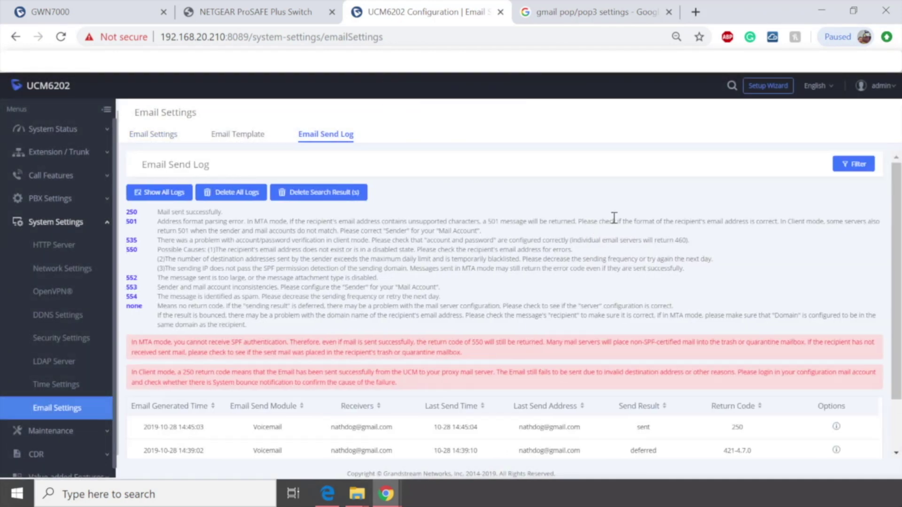
Step: Find the 535-5.7.8 return code in the send log, then reselect the Username address
{"action": "scroll", "coordinate": [614, 218], "scroll_direction": "down", "scroll_amount": 2}
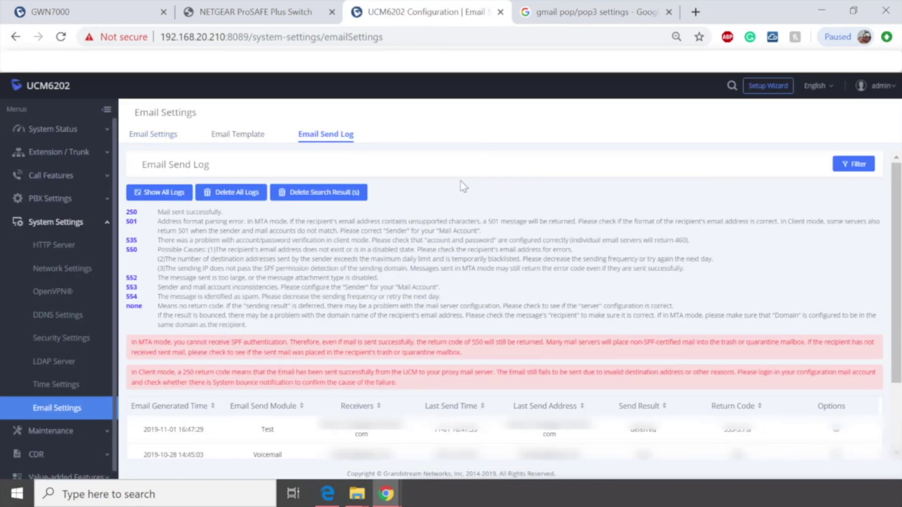
{"action": "scroll", "coordinate": [800, 259], "scroll_direction": "down", "scroll_amount": 2}
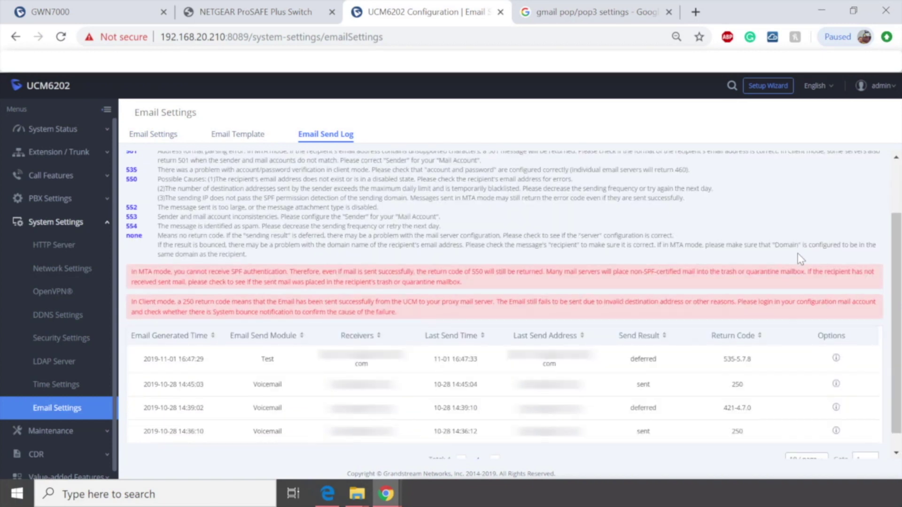
{"action": "triple_click", "coordinate": [738, 359]}
{"action": "left_click", "coordinate": [158, 138]}
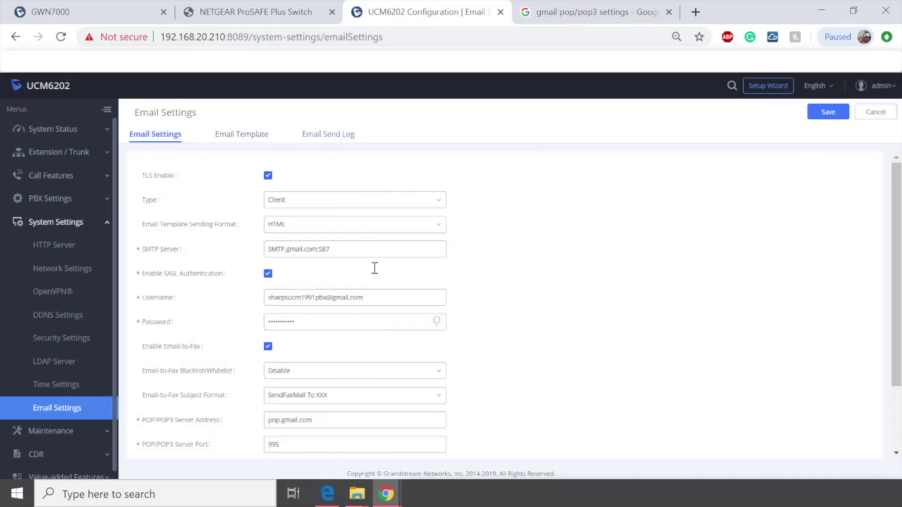
{"action": "left_click", "coordinate": [386, 298]}
{"action": "left_click_drag", "start_coordinate": [387, 298], "coordinate": [235, 297]}
Step: Switch Google Search to the PBX's Gmail account (authuser=1) and show that account's menu
{"action": "left_click", "coordinate": [685, 292]}
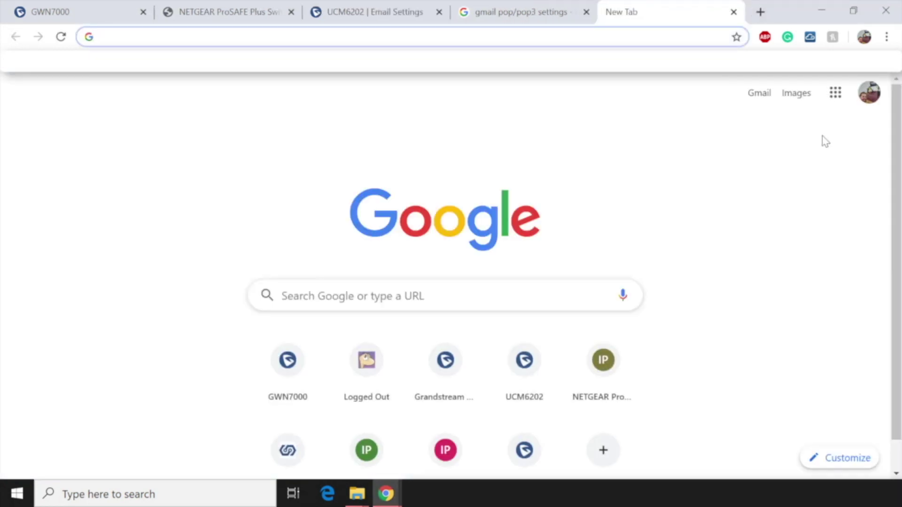
{"action": "left_click", "coordinate": [868, 104]}
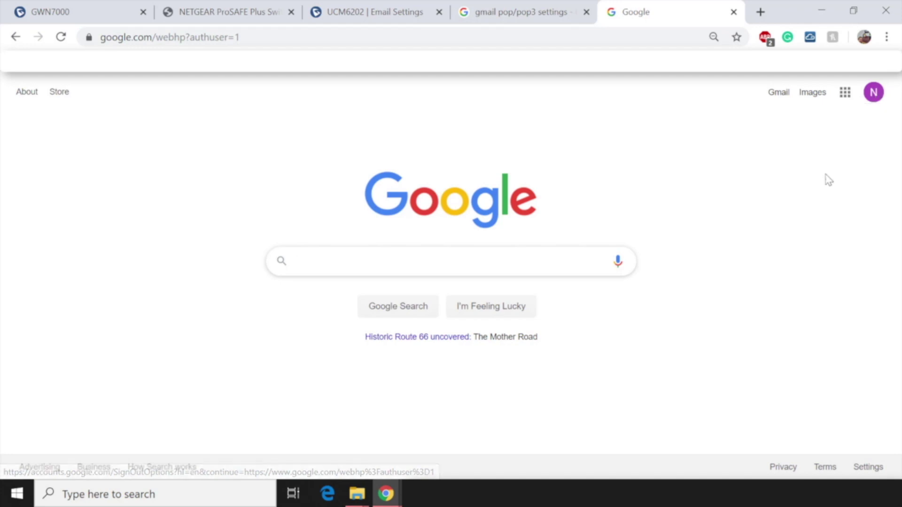
{"action": "left_click", "coordinate": [873, 94]}
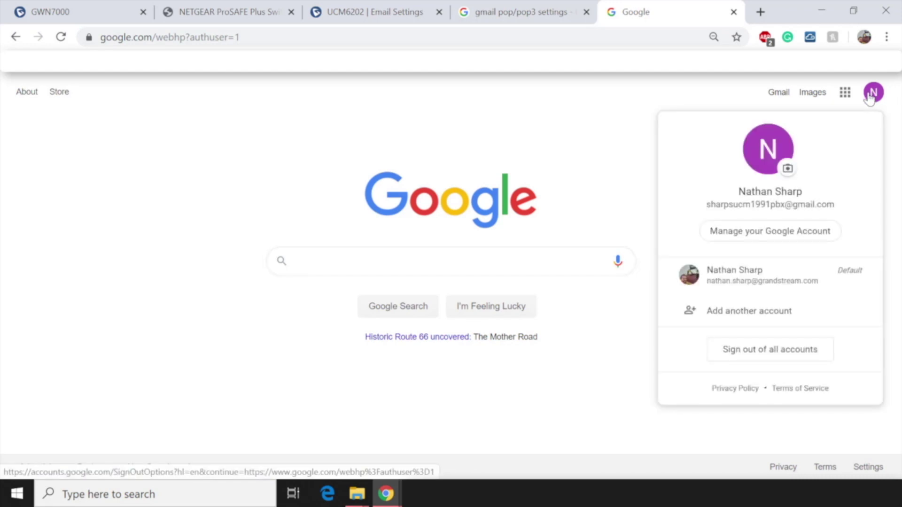
Step: Switch 'Allow less secure apps' ON in the Gmail account's Google Account security settings
{"action": "left_click", "coordinate": [737, 239]}
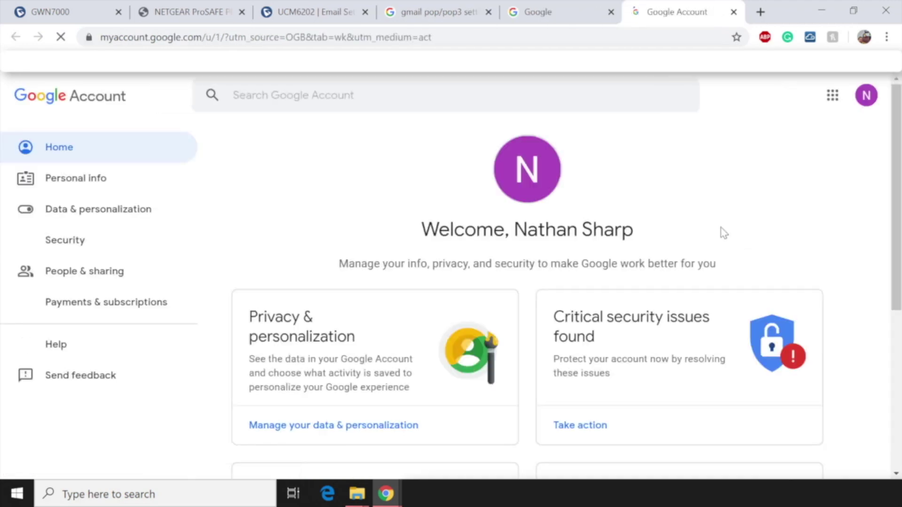
{"action": "left_click", "coordinate": [71, 246]}
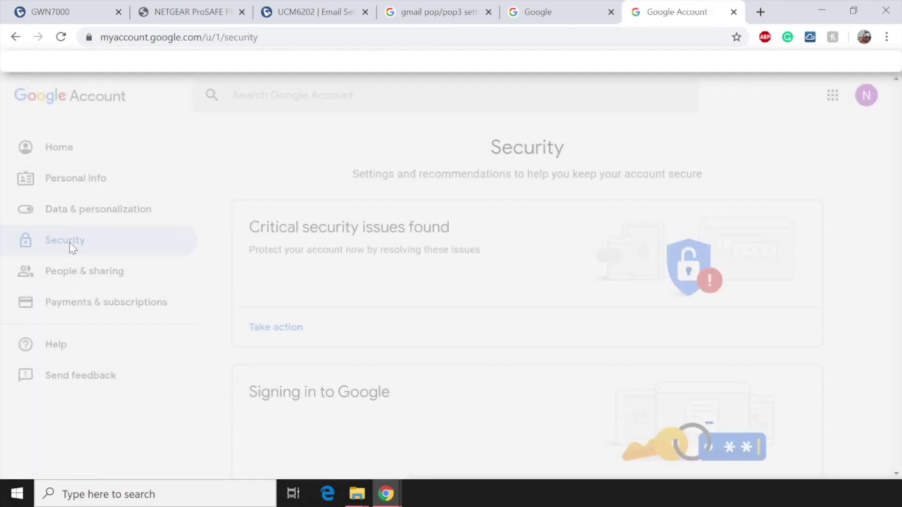
{"action": "scroll", "coordinate": [364, 263], "scroll_direction": "down", "scroll_amount": 10}
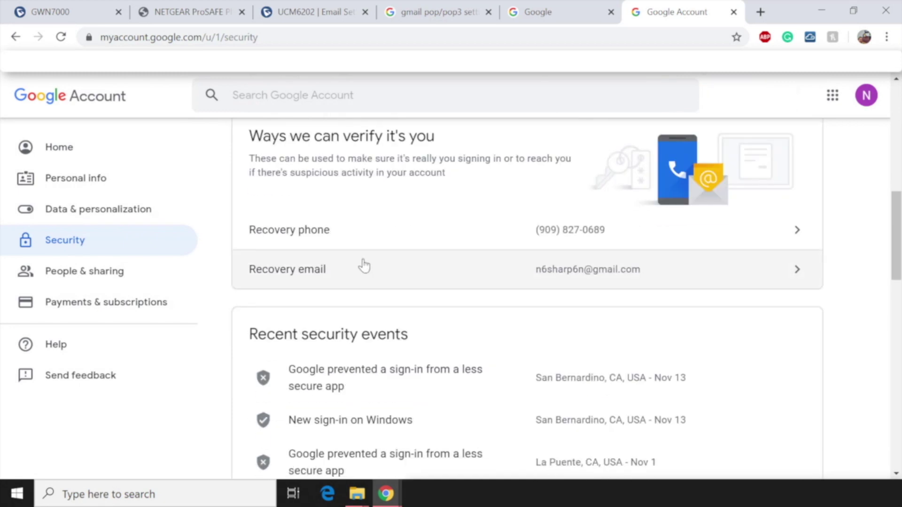
{"action": "scroll", "coordinate": [364, 263], "scroll_direction": "down", "scroll_amount": 15}
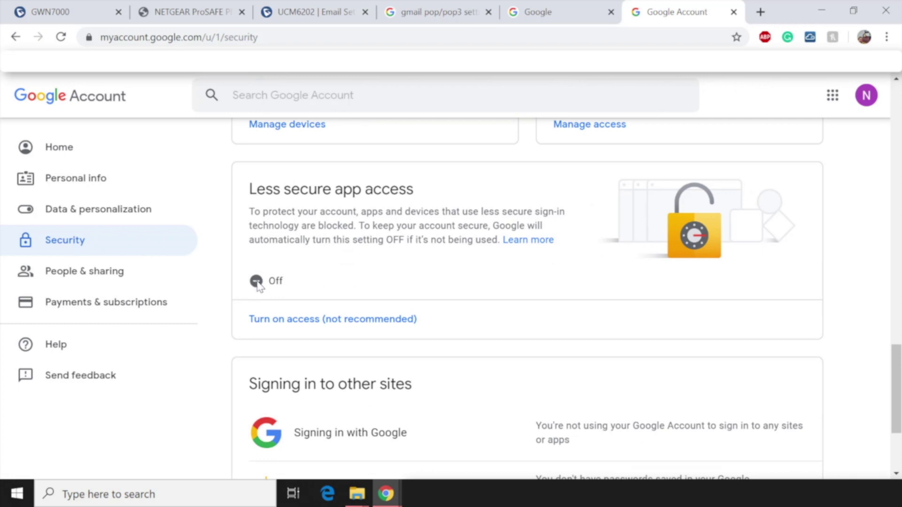
{"action": "left_click", "coordinate": [287, 321]}
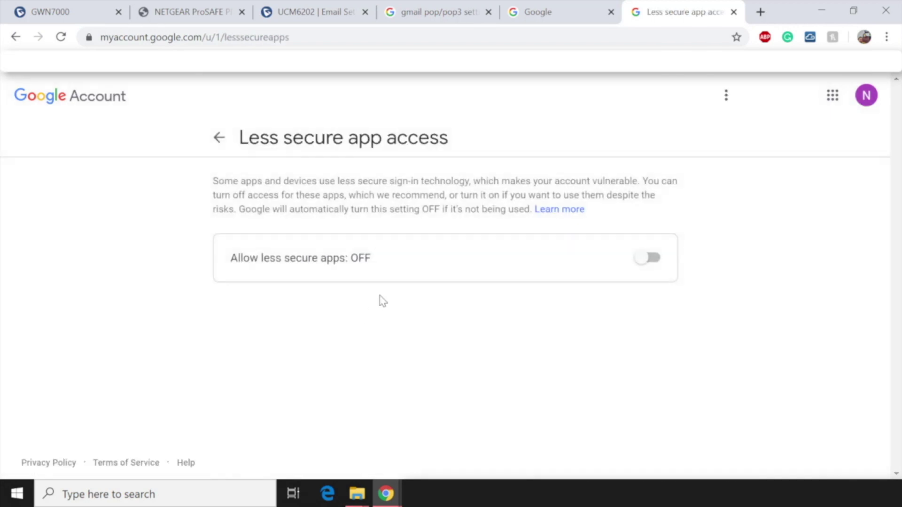
{"action": "left_click", "coordinate": [648, 258]}
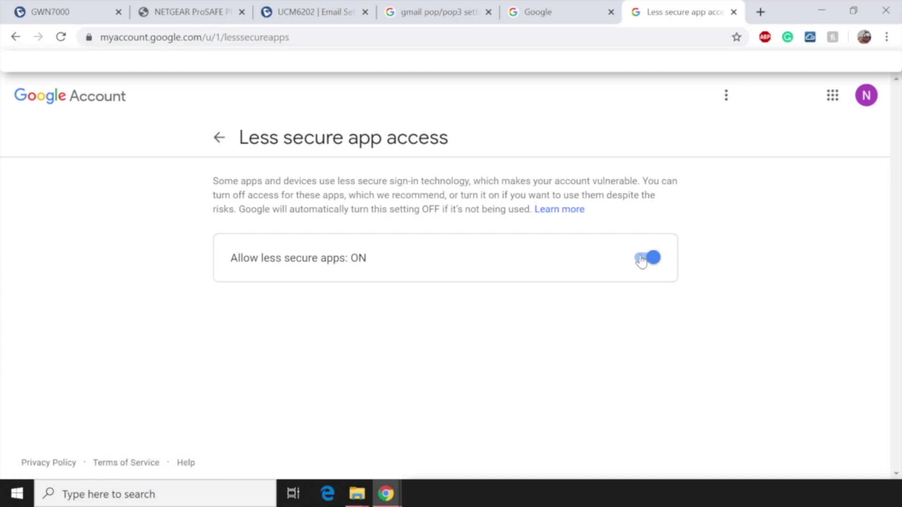
Step: Back in the UCM6202 email settings, send a second test email to the PBX's Gmail address
{"action": "left_click", "coordinate": [314, 15]}
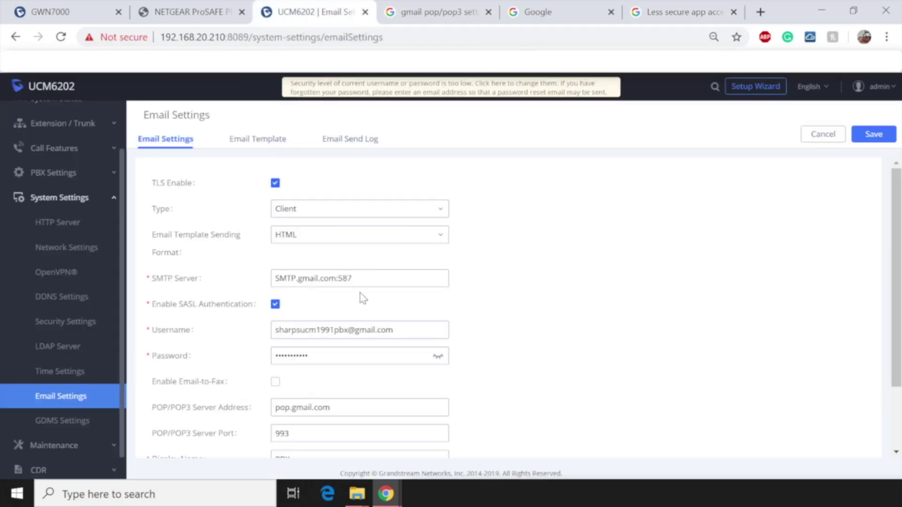
{"action": "scroll", "coordinate": [233, 407], "scroll_direction": "down", "scroll_amount": 2}
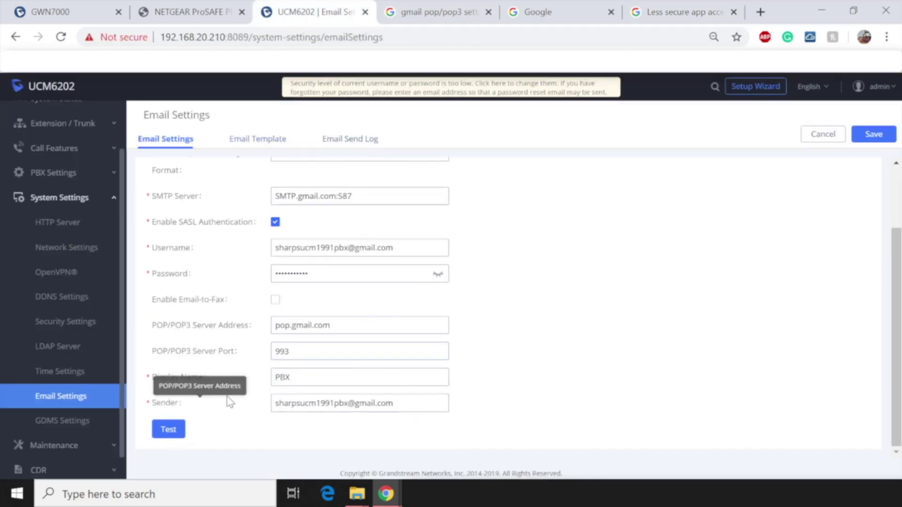
{"action": "left_click", "coordinate": [169, 429]}
{"action": "left_click", "coordinate": [435, 200]}
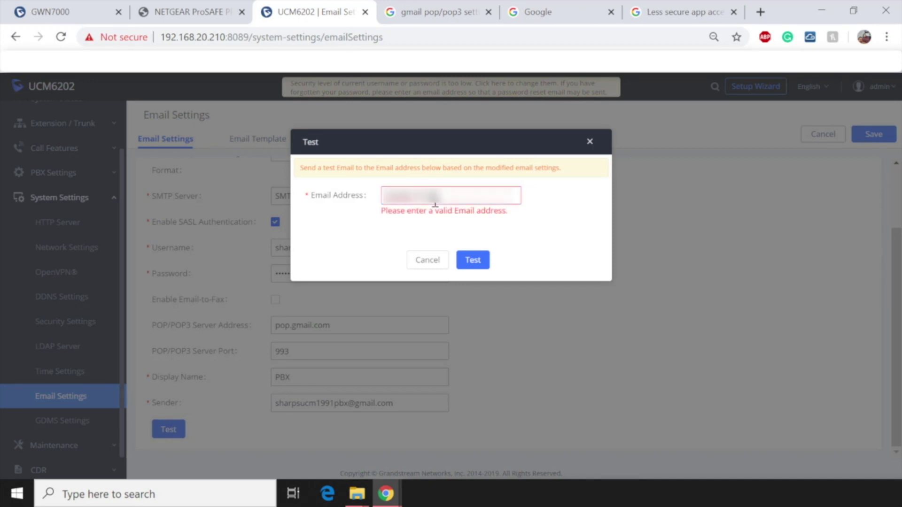
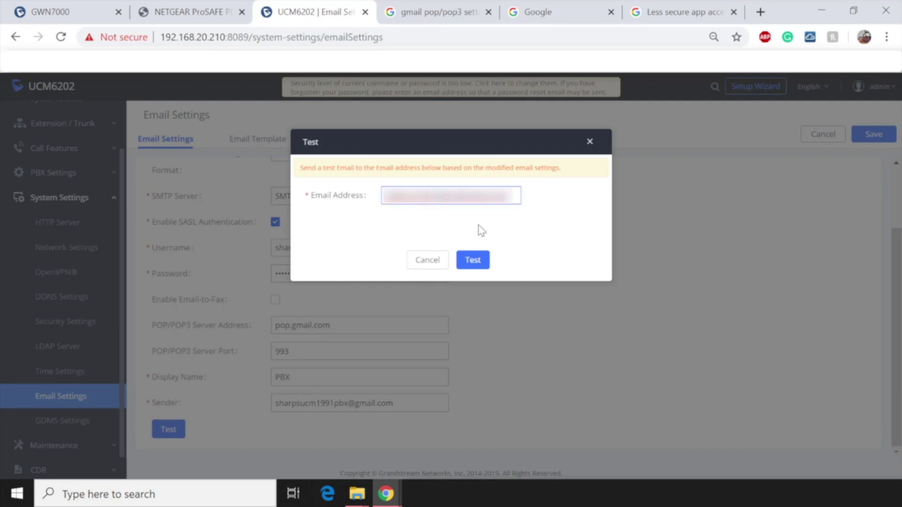
{"action": "left_click", "coordinate": [481, 265]}
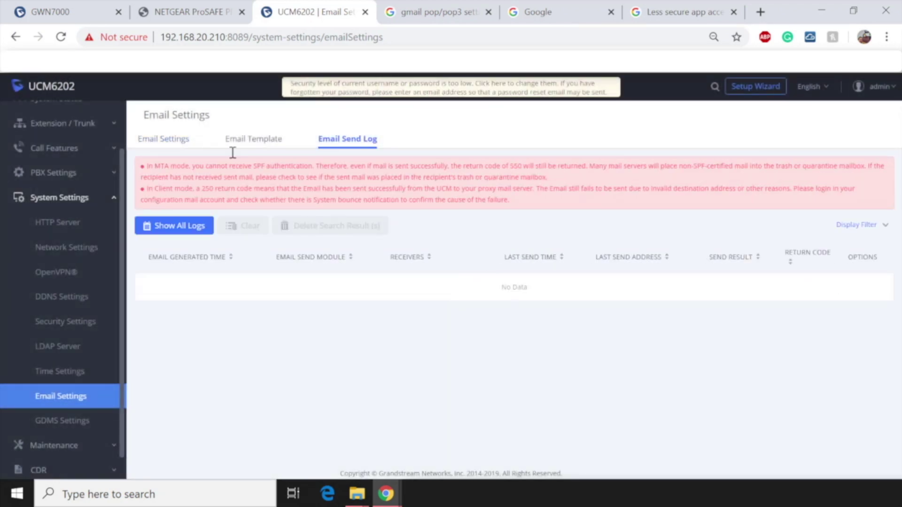
Step: Reload the Email Send Log until the Test email appears as sent with return code 250
{"action": "left_click", "coordinate": [61, 36]}
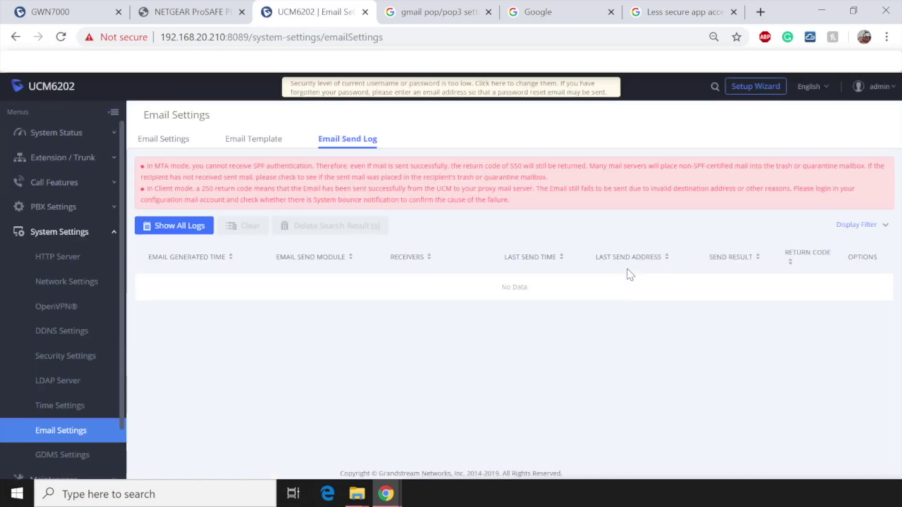
{"action": "left_click", "coordinate": [260, 141]}
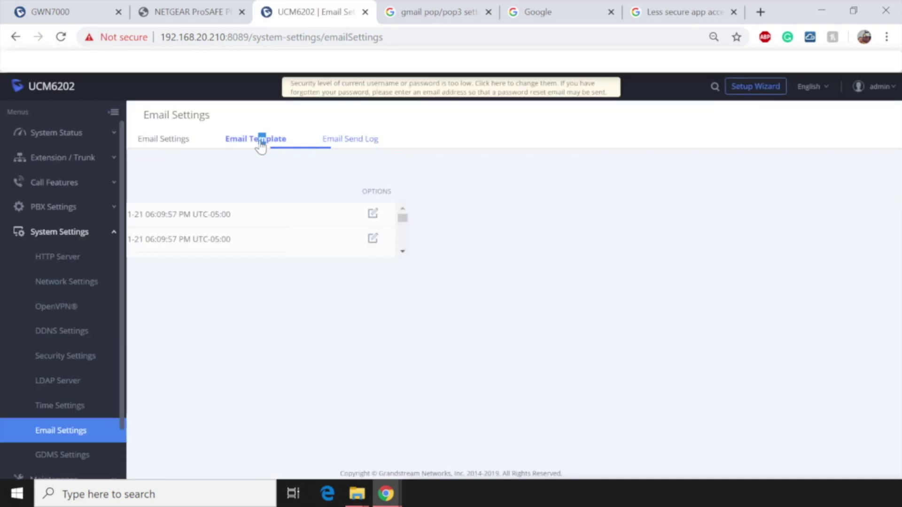
{"action": "left_click", "coordinate": [336, 145]}
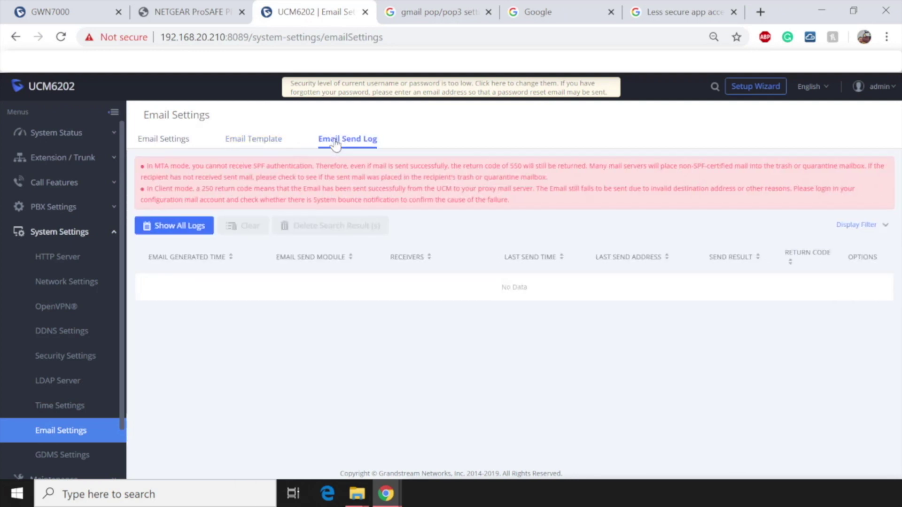
{"action": "left_click", "coordinate": [485, 38]}
{"action": "key", "text": "Return"}
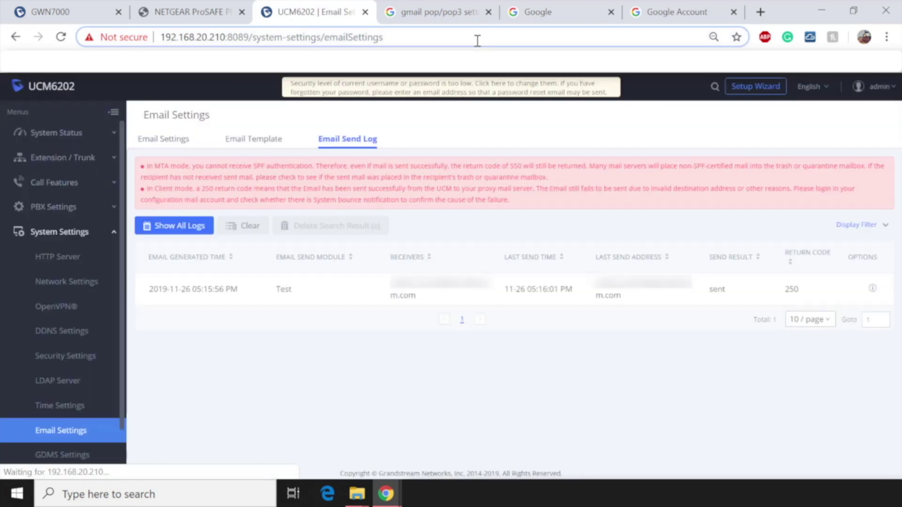